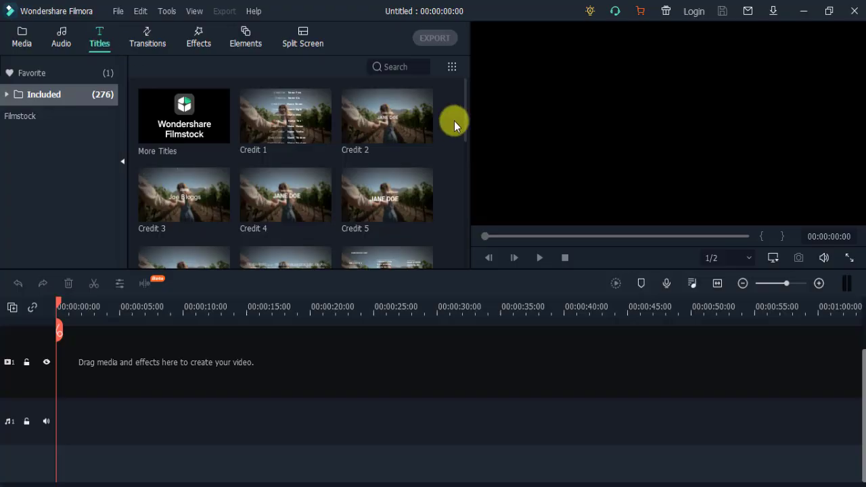
Preview the Blurry Cross 4 and Blurry Roll 1 transitions, then show the 3D Fisheye transitions.
scroll(467, 159, "down", 5)
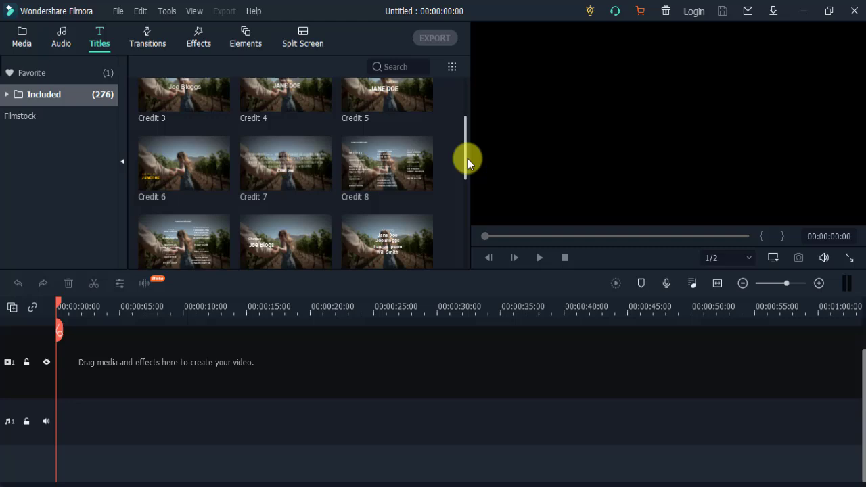
left_click(145, 38)
scroll(464, 128, "up", 3)
left_click(286, 209)
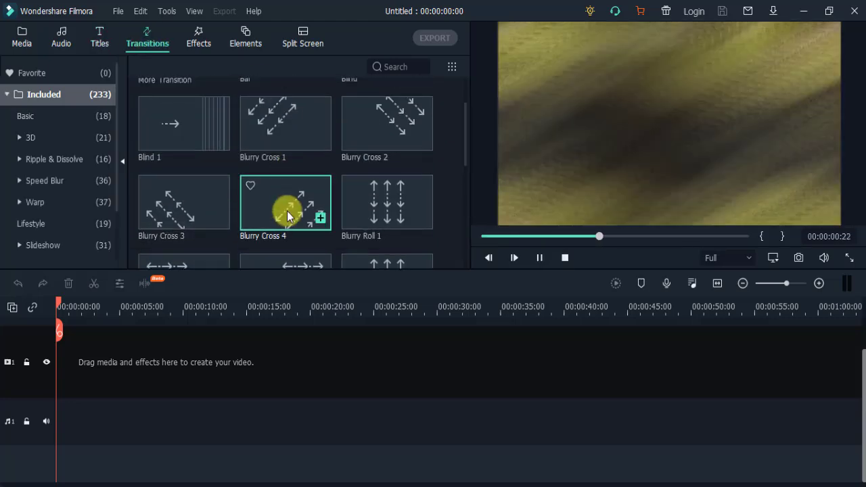
left_click(377, 199)
scroll(464, 160, "down", 5)
left_click(31, 137)
left_click(38, 178)
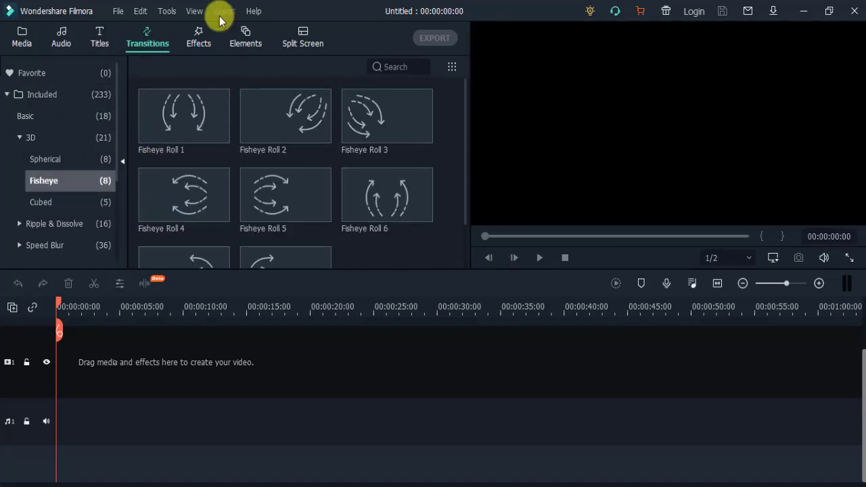
Preview the 70s and Aegean video effect filters.
left_click(198, 37)
left_click(380, 121)
left_click(290, 193)
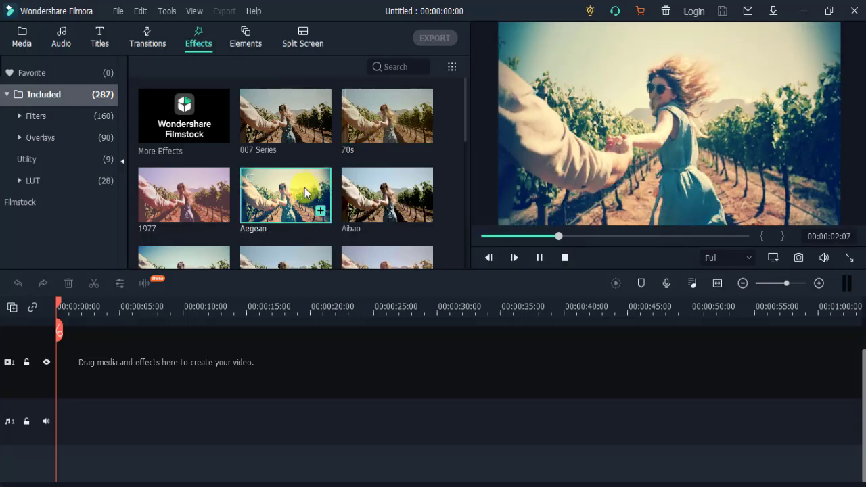
left_click_drag(465, 135, 464, 202)
Browse the Elements library, dismiss the offline error, and preview the black chevron element.
left_click(262, 37)
left_click_drag(466, 115, 466, 259)
left_click(520, 254)
left_click(400, 125)
Subscribe to WOW Technology and set its notification bell to All.
scroll(751, 203, "up", 10)
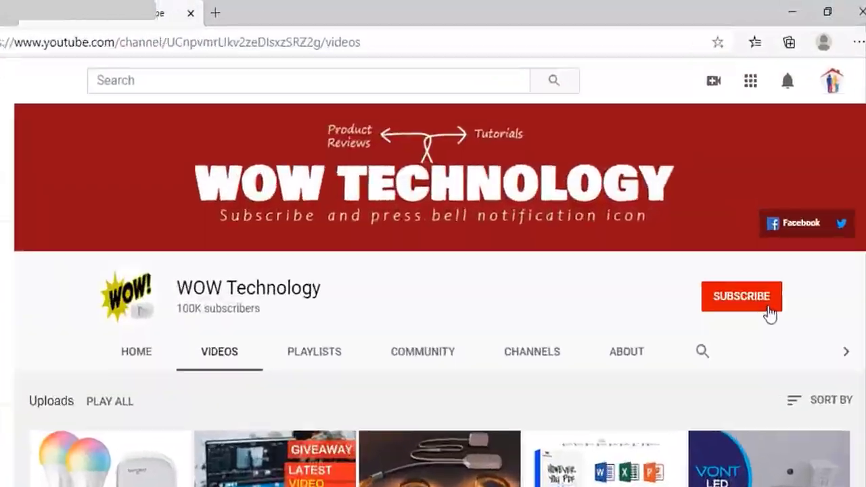
left_click(770, 313)
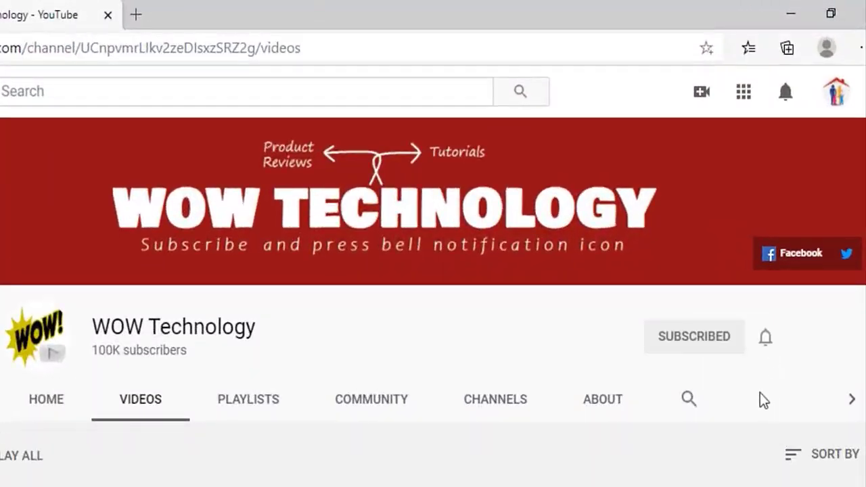
left_click(765, 336)
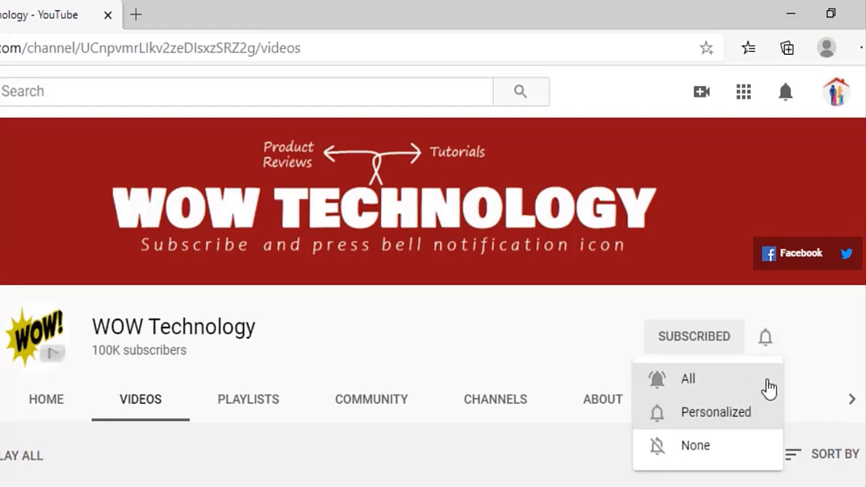
left_click(769, 389)
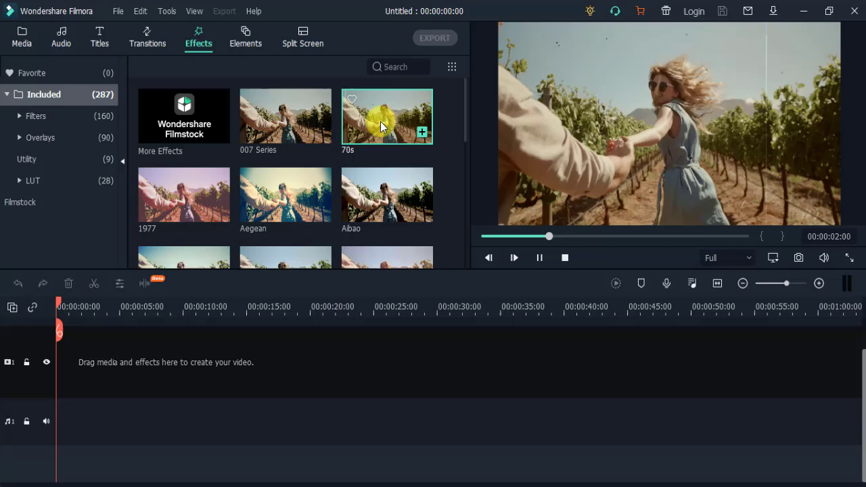
Preview the Aegean filter, glance through the element presets, and preview Aegean again.
left_click(310, 197)
left_click_drag(465, 133, 468, 236)
left_click(245, 37)
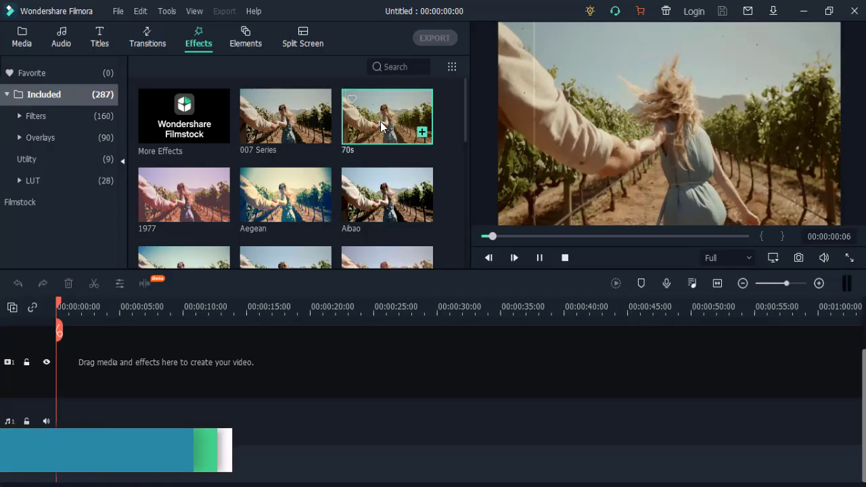
left_click(305, 193)
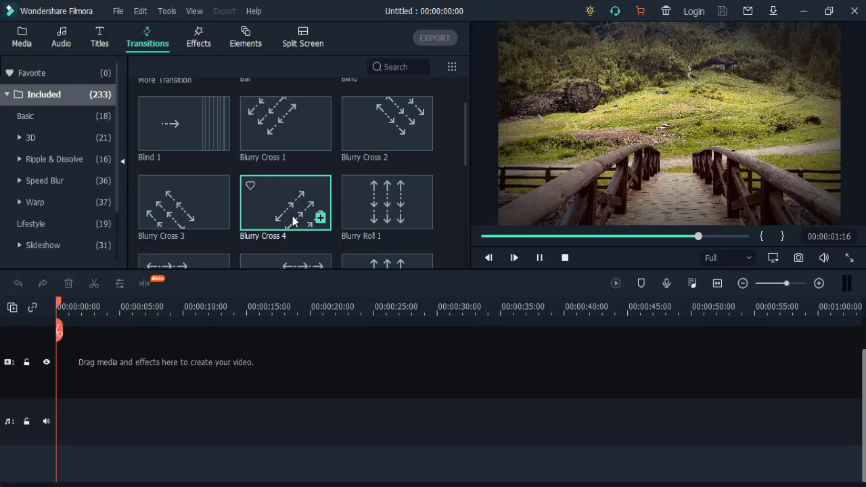
Preview Blurry Roll 1, then scroll through the Titles and Elements lists.
left_click(378, 202)
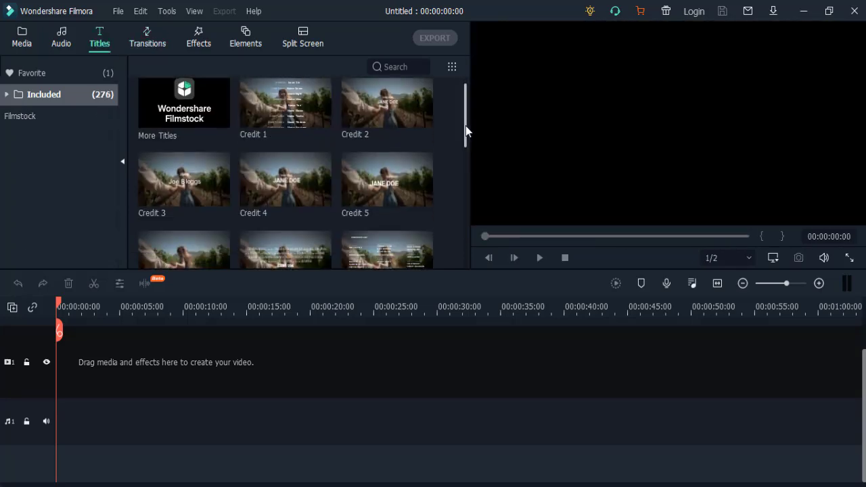
left_click_drag(466, 126, 466, 175)
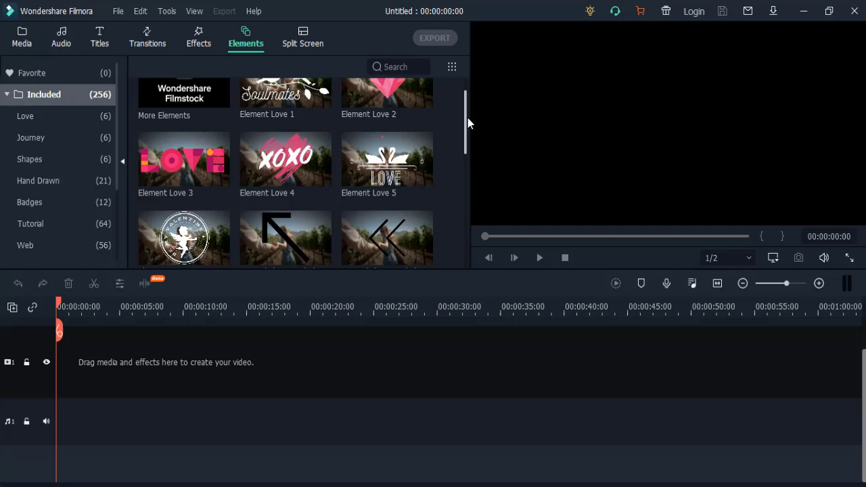
left_click_drag(467, 118, 467, 236)
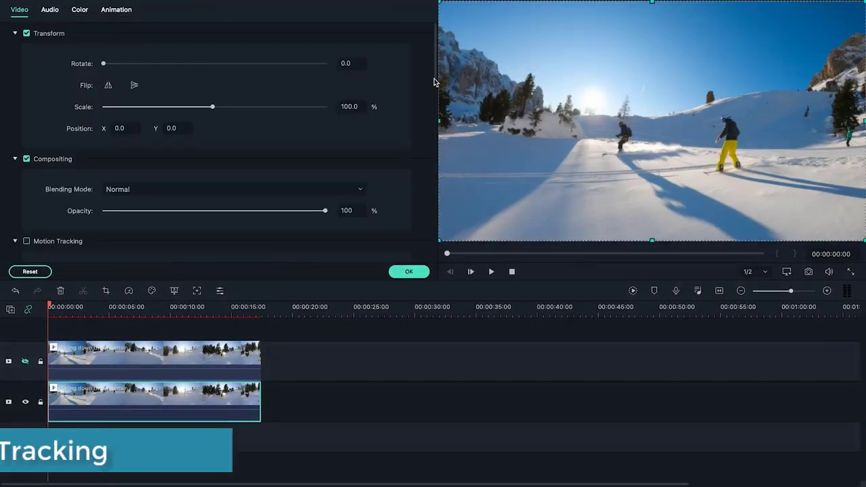
Enable Motion Tracking on the skiing clip to follow the skier in yellow trousers.
left_click_drag(435, 82, 434, 128)
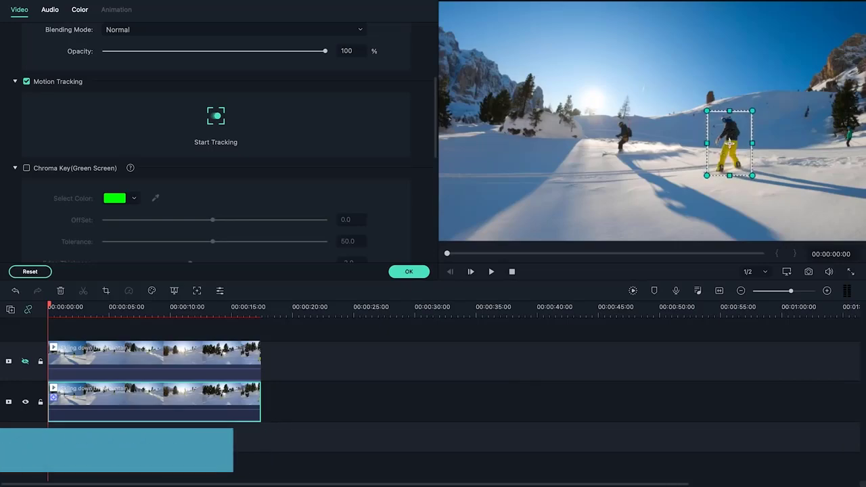
left_click(219, 120)
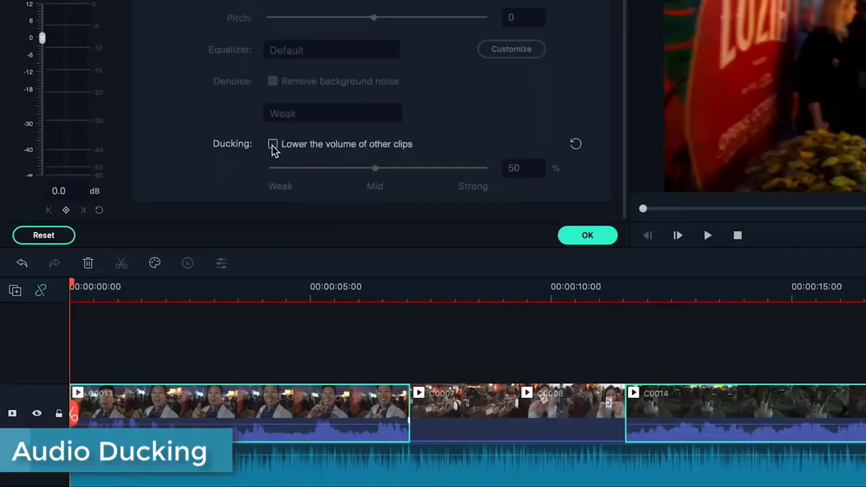
Tick Ducking 'Lower the volume of other clips' and adjust its strength slider.
left_click(272, 145)
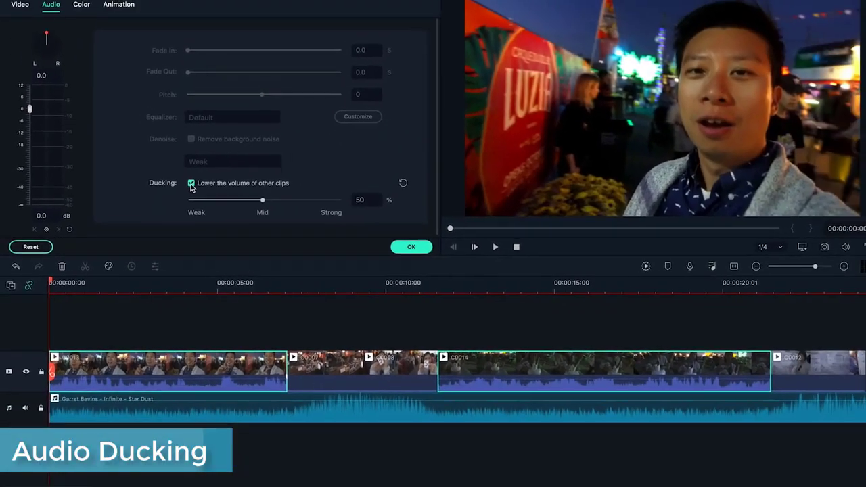
left_click_drag(267, 203, 191, 205)
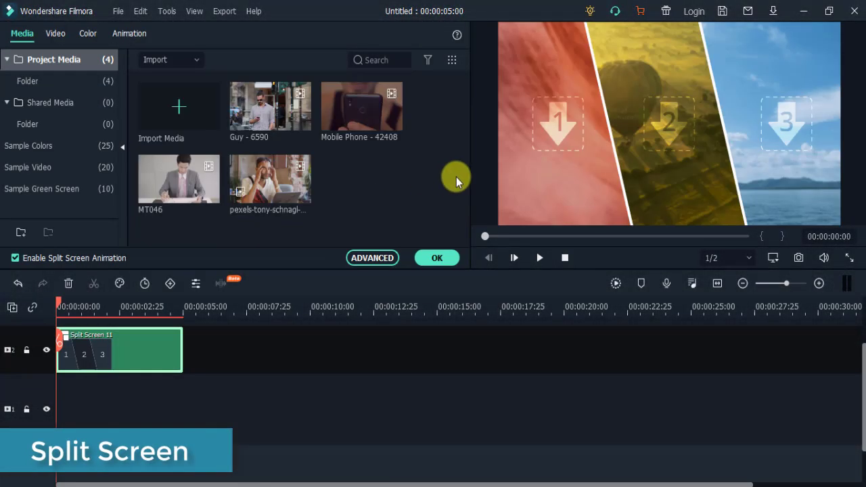
Put Mobile Phone, MT046 and Guy into the three Split Screen 11 panels, confirm, and play.
left_click(555, 197)
left_click(392, 120)
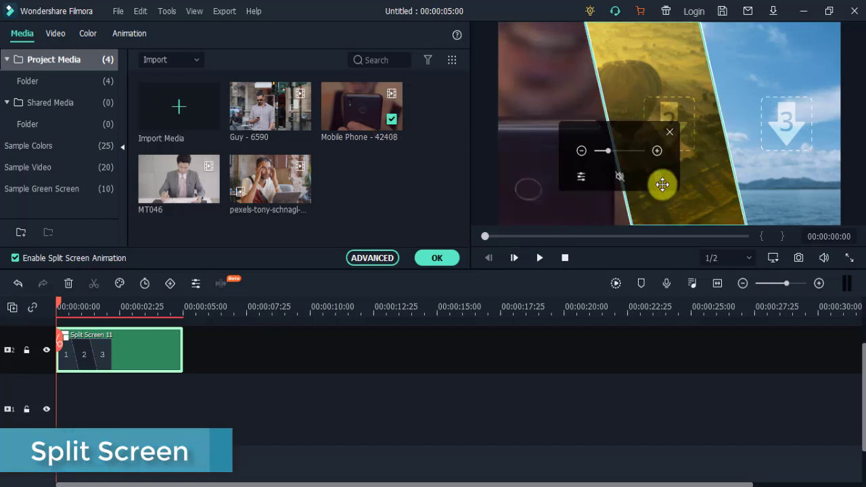
left_click(208, 192)
left_click(709, 169)
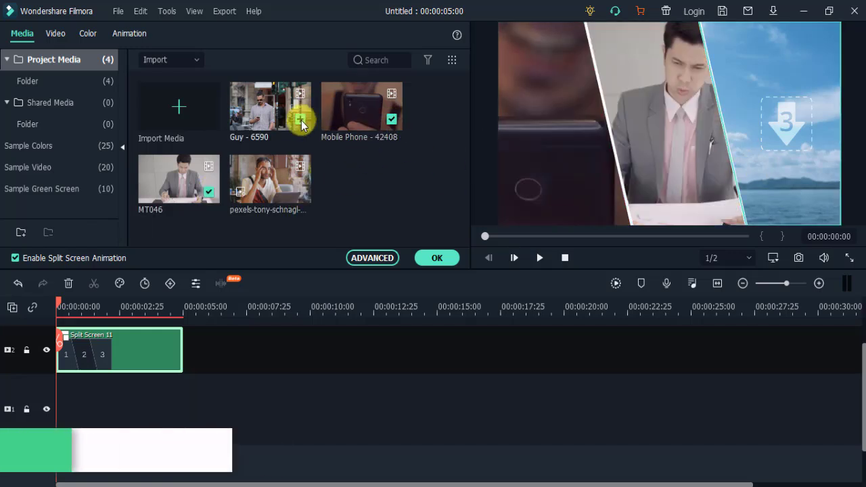
left_click(299, 118)
left_click(437, 258)
left_click(539, 260)
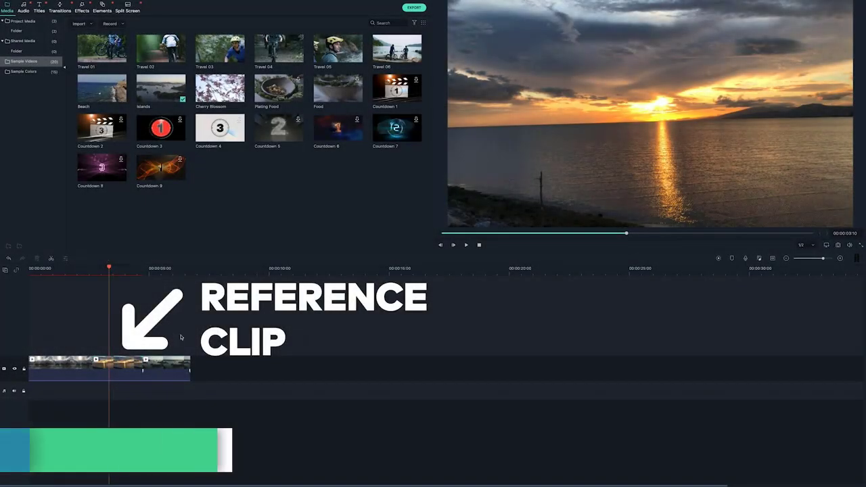
Open Color Match for the harbour clip, enable Comparison View, and pick the sunset frame at 00:00:03:02.
right_click(75, 357)
left_click(132, 426)
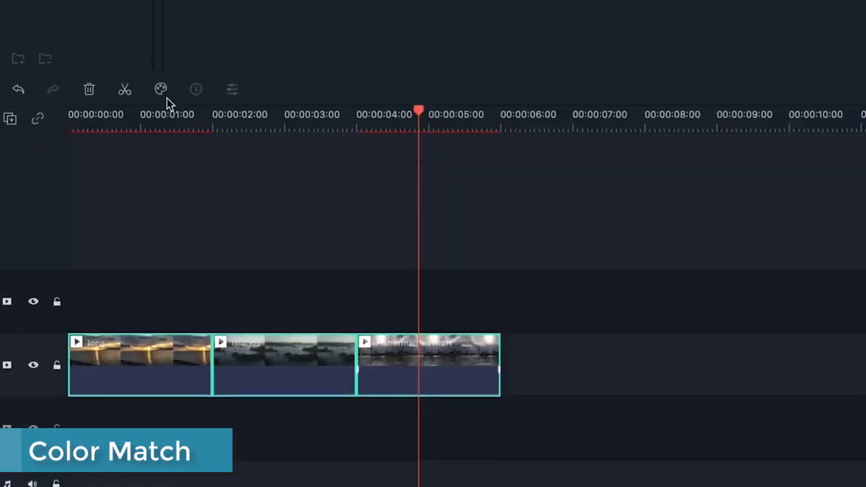
left_click(239, 134)
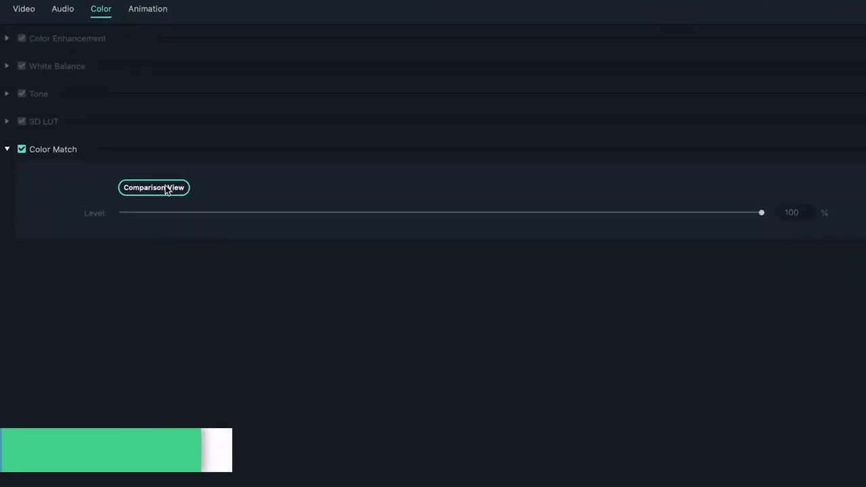
left_click(165, 190)
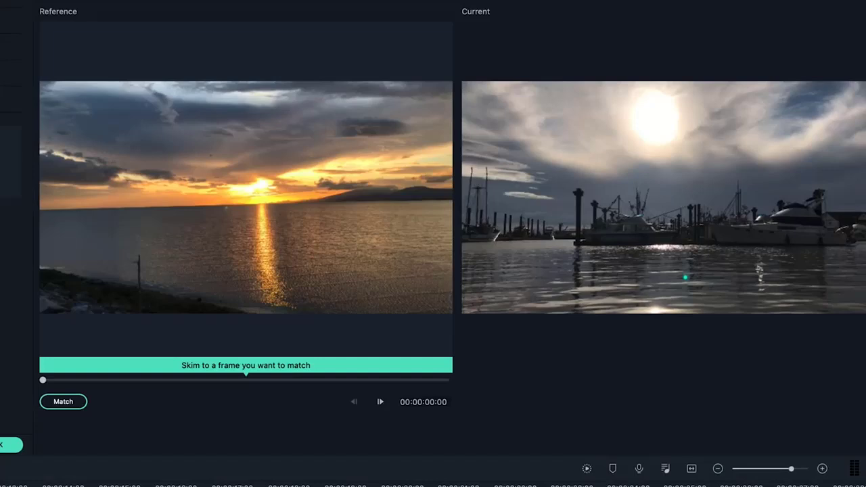
left_click_drag(441, 213, 485, 213)
left_click_drag(136, 383, 97, 384)
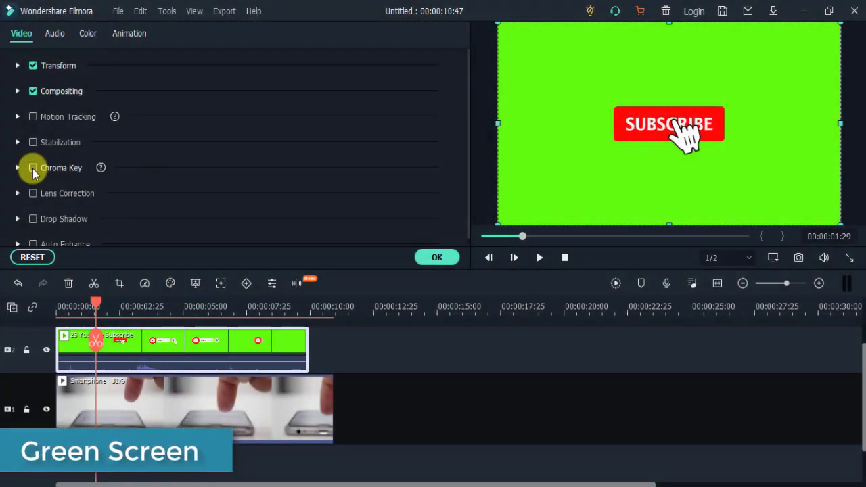
Enable Chroma Key on the Subscribe clip, eyedropper the green background, and confirm with OK.
left_click(33, 168)
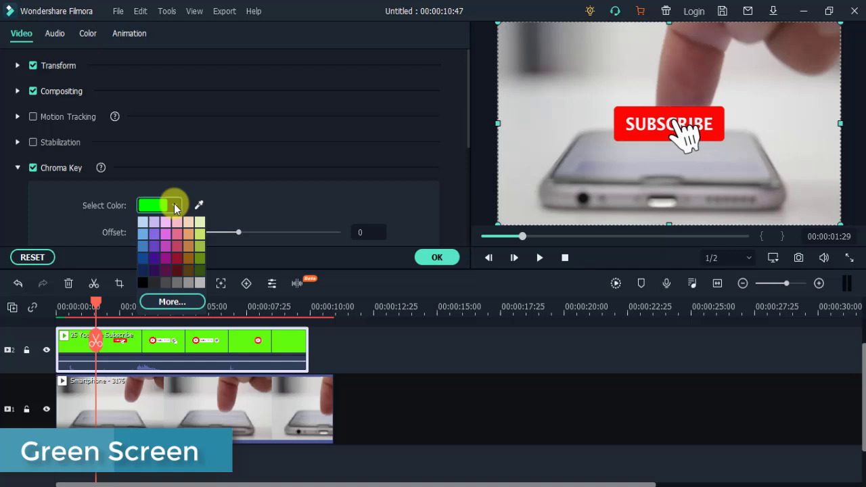
left_click_drag(469, 142, 469, 193)
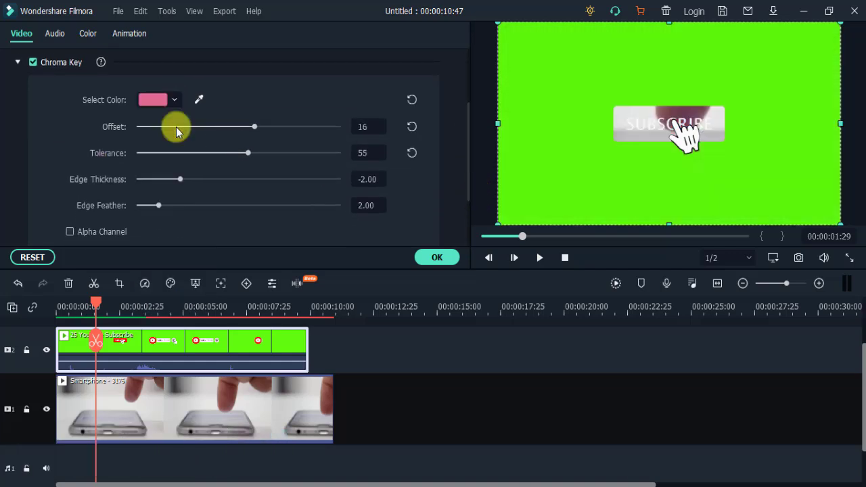
left_click(174, 99)
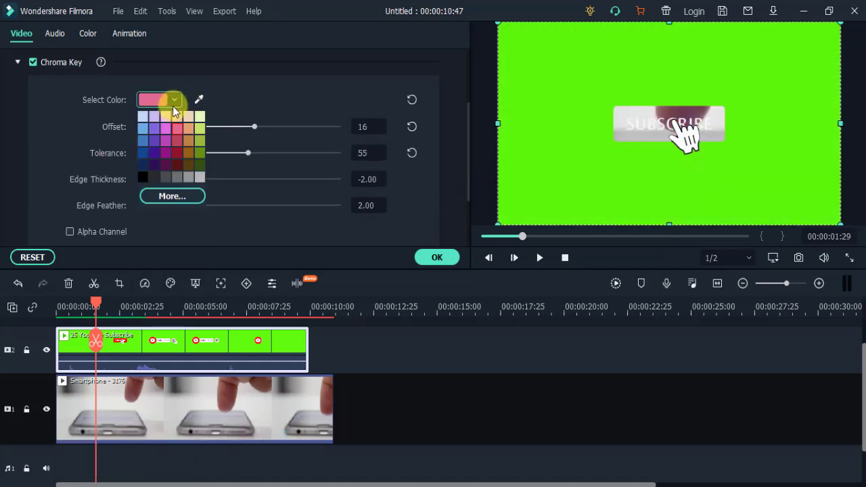
left_click(198, 100)
left_click(534, 123)
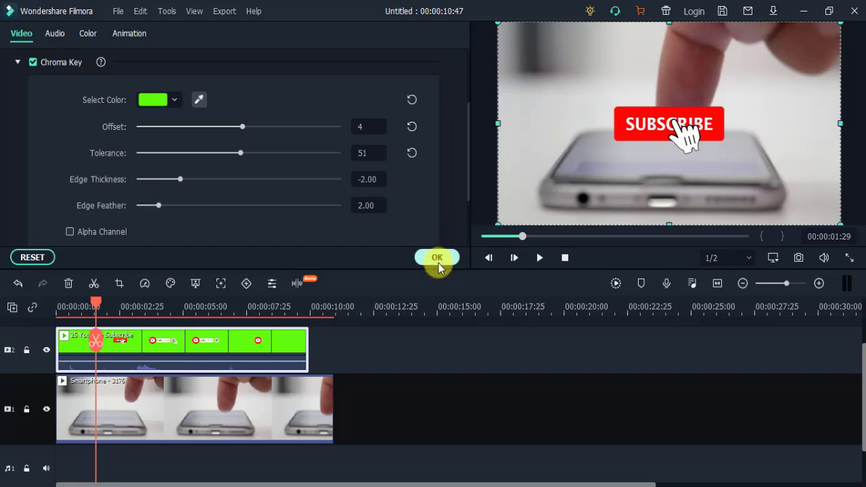
left_click(437, 259)
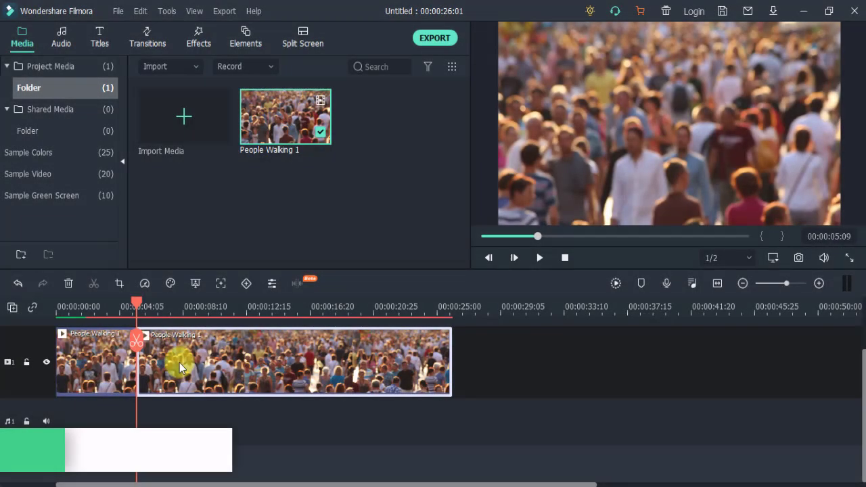
Set the second People Walking clip's speed to 2.00x in Speed and Duration.
right_click(179, 367)
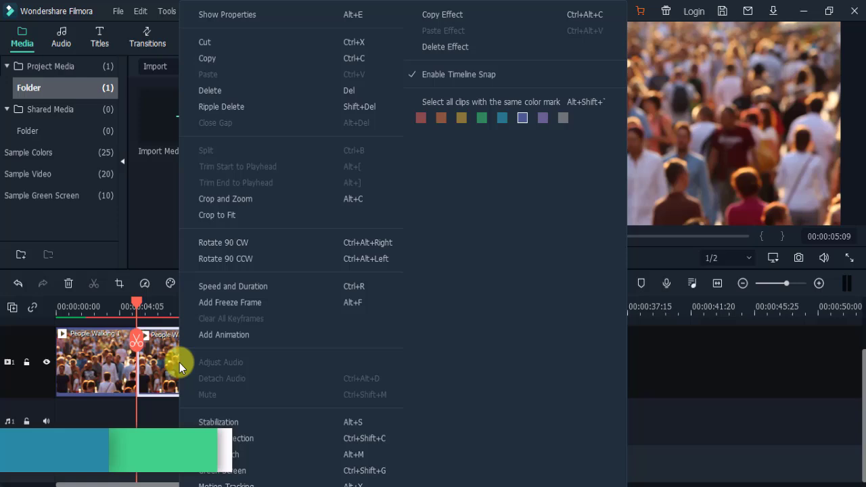
left_click(238, 286)
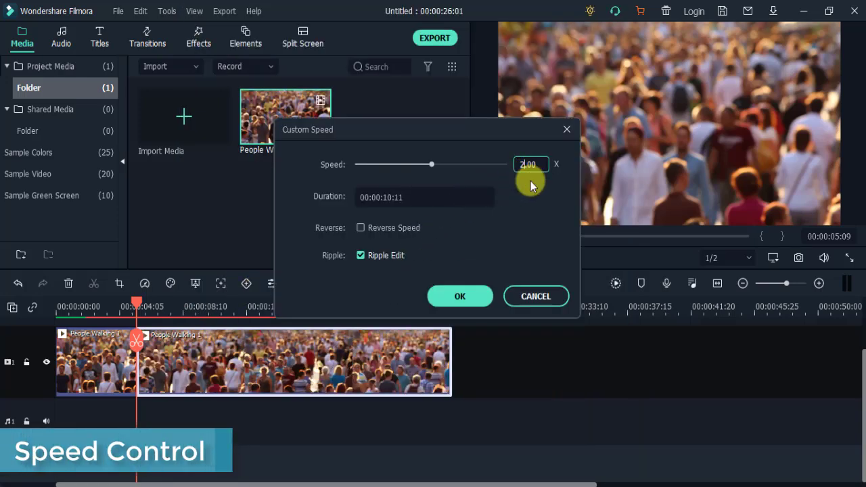
left_click(460, 296)
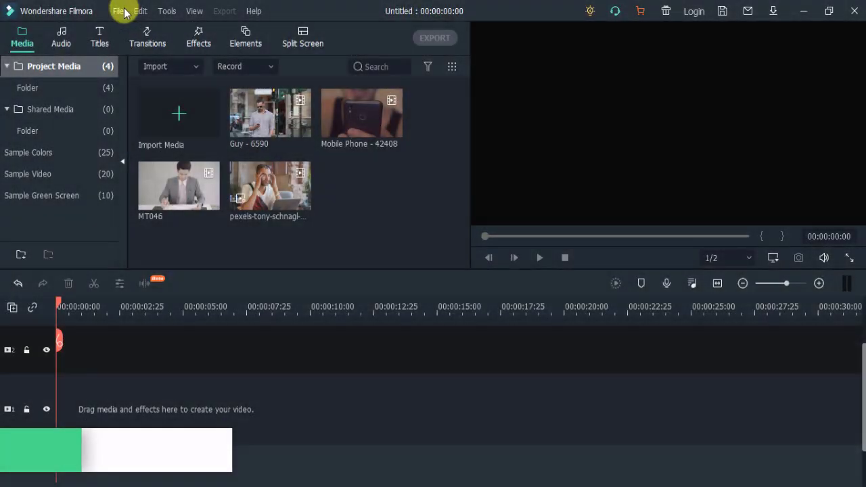
Open the Keyboard Shortcuts list and view the Edit, Tools, View, Marker, Miscellaneous and File commands.
left_click(119, 10)
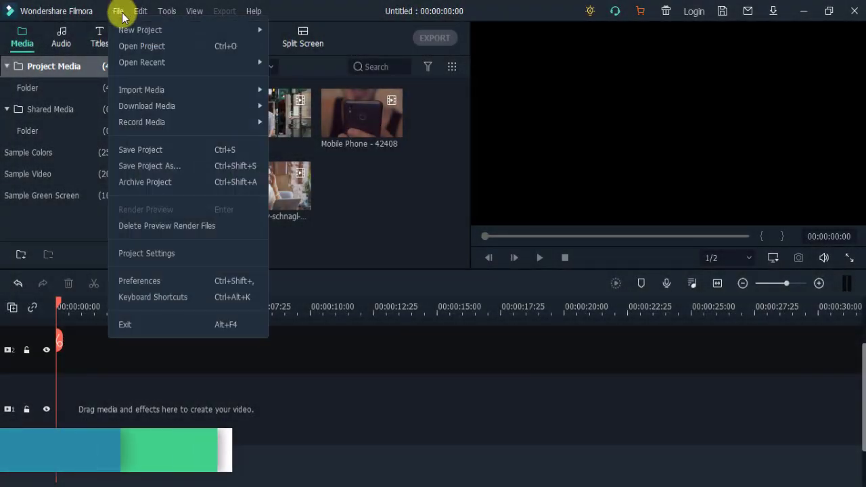
left_click(197, 299)
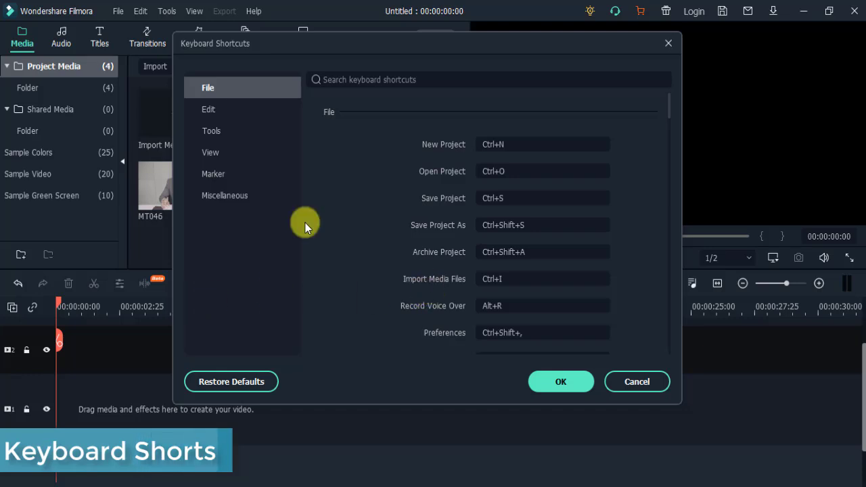
left_click(208, 109)
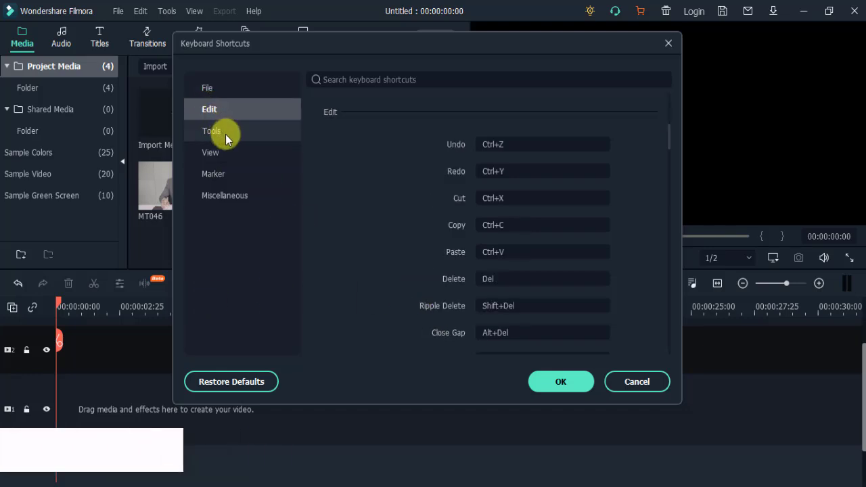
left_click(224, 134)
left_click(193, 153)
left_click(194, 174)
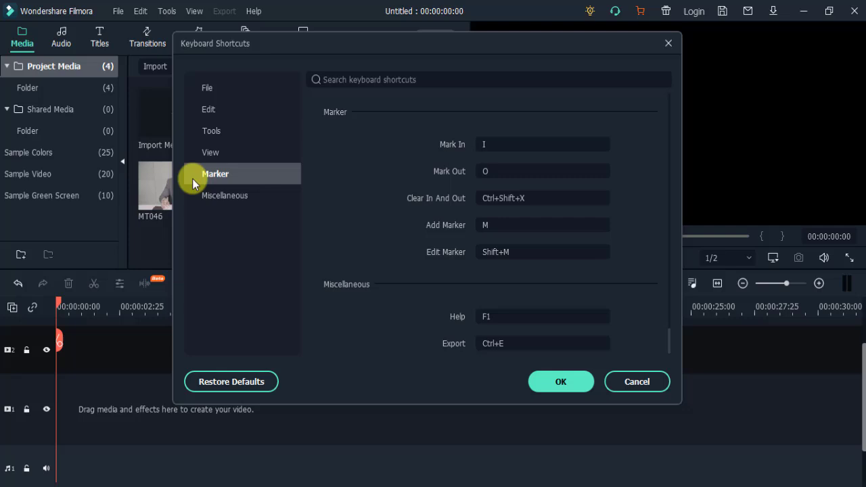
left_click(192, 198)
left_click(190, 89)
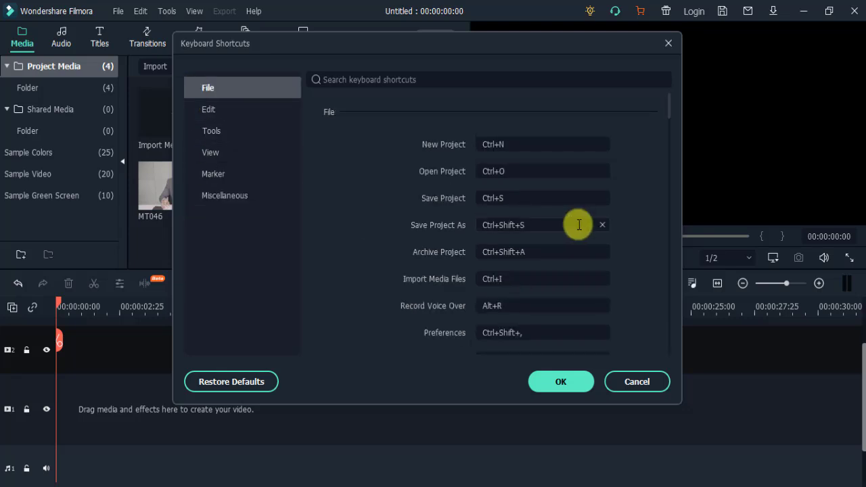
left_click_drag(669, 113, 680, 170)
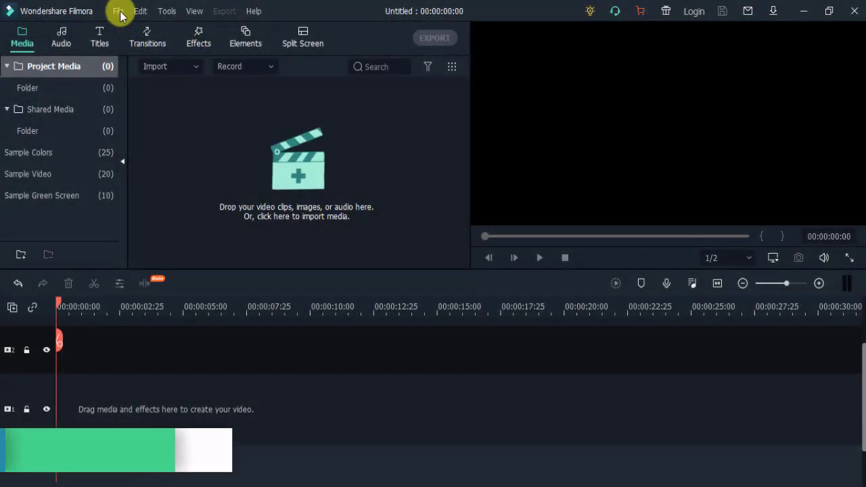
In the General preferences, change the Appearance setting from Dark Mode to Light Mode.
left_click(119, 13)
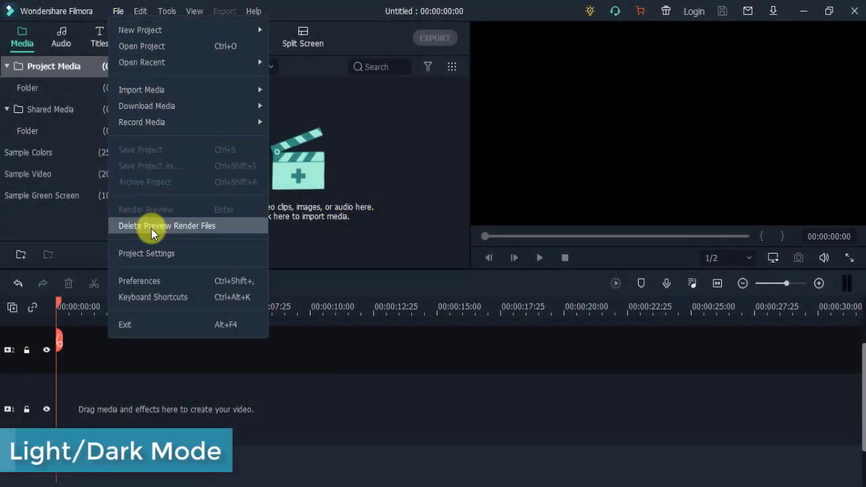
left_click(184, 281)
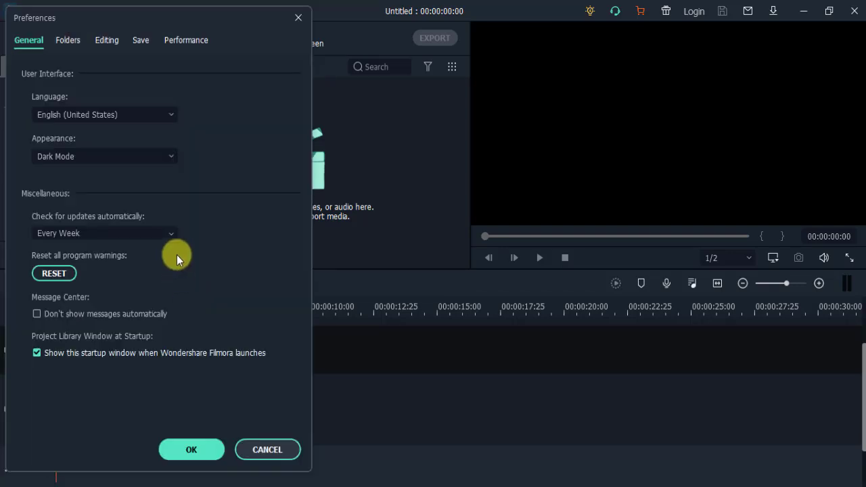
left_click(171, 157)
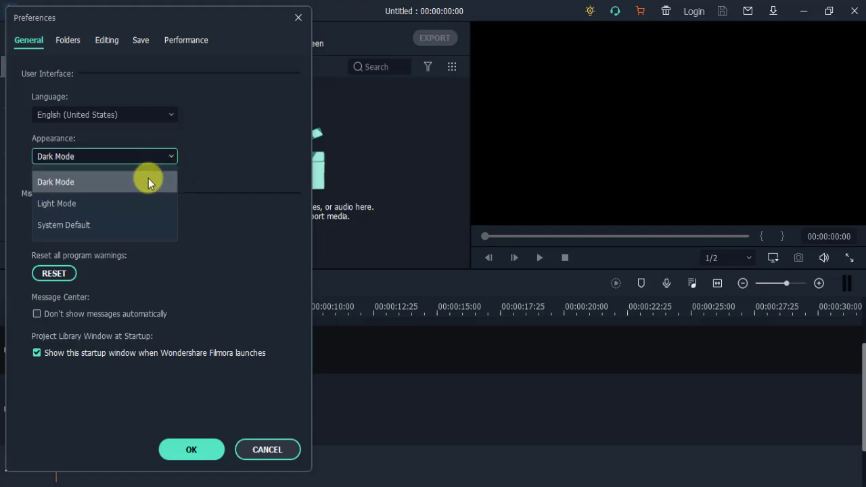
left_click(113, 203)
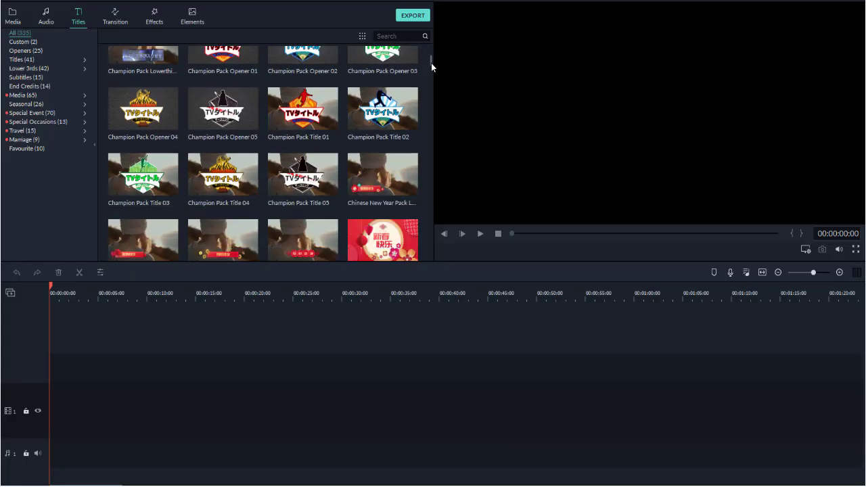
Scroll down the Filmstock website to browse its gallery of effect packs.
left_click_drag(430, 63, 437, 84)
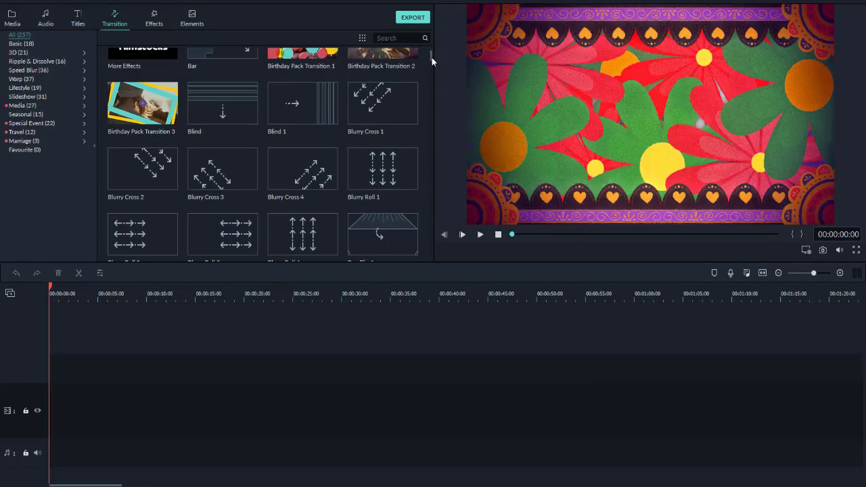
left_click_drag(431, 57, 443, 130)
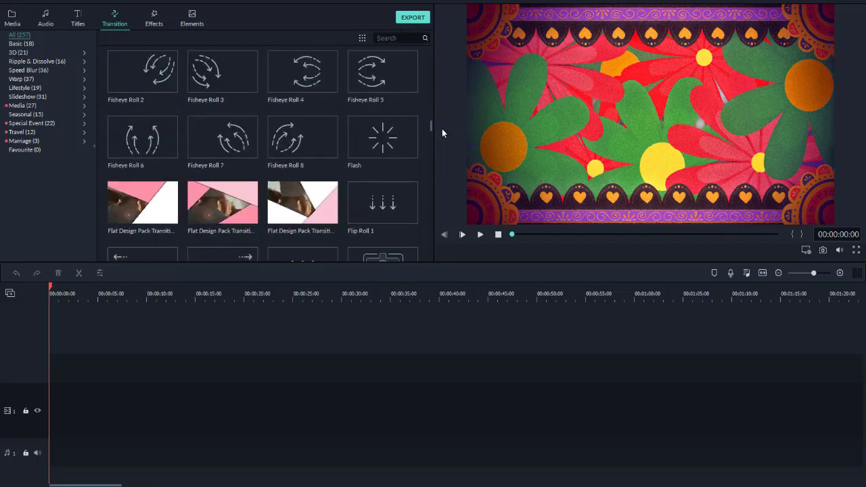